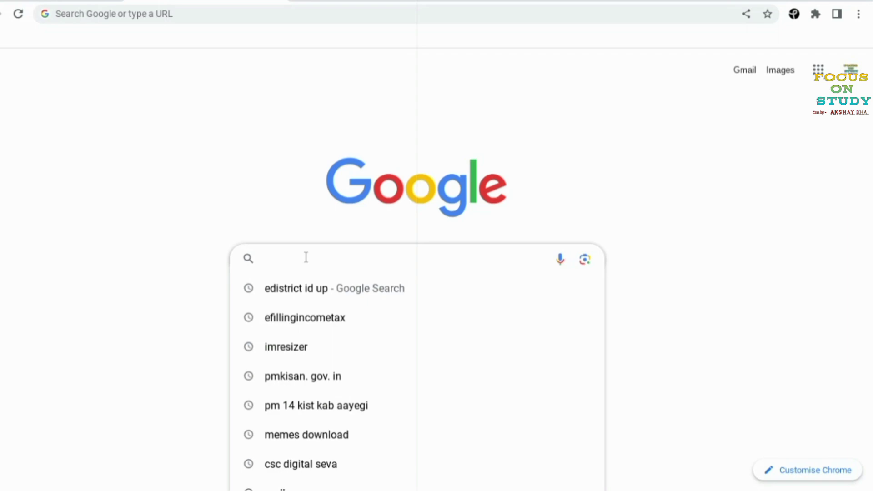
Step: Search Google for "imresizer"
text(im)
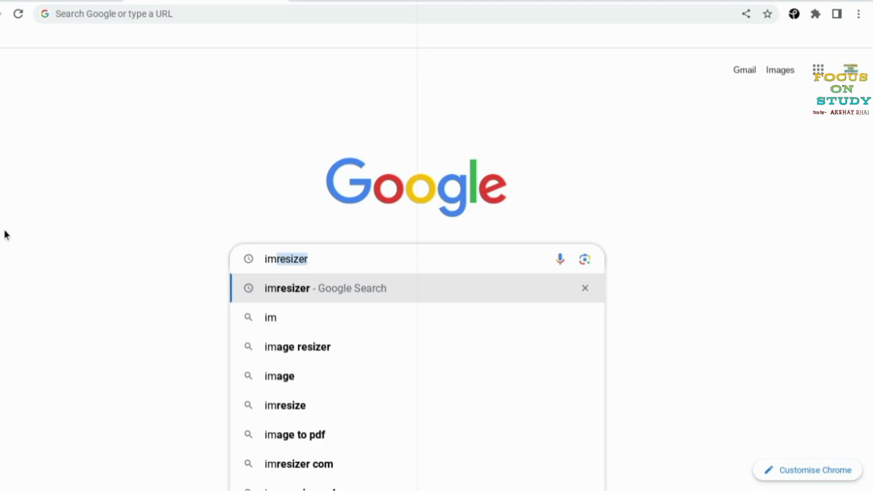
click(30, 253)
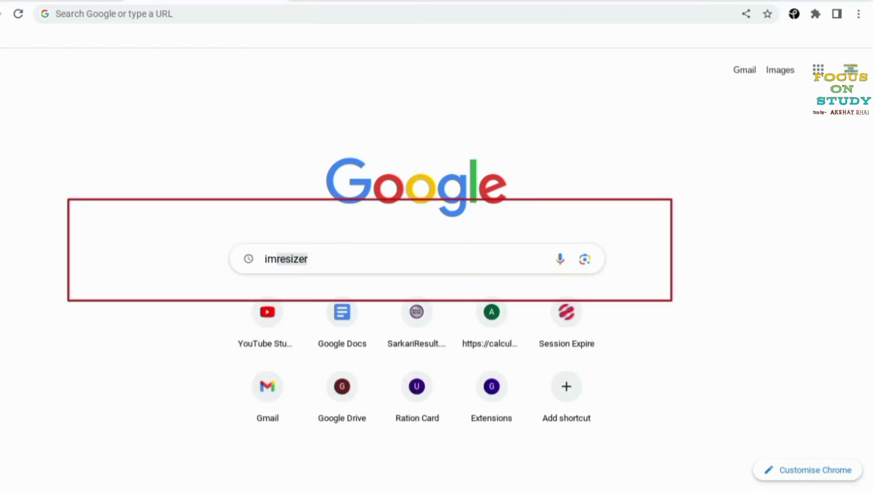
drag(246, 242, 333, 278)
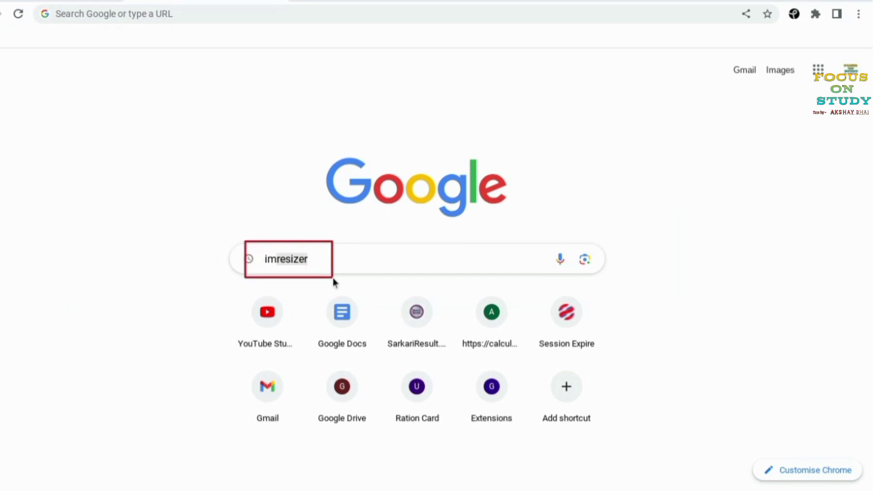
mouse_move(235, 229)
mouse_down()
mouse_move(283, 278)
mouse_move(345, 285)
mouse_up()
mouse_move(215, 219)
mouse_down()
mouse_move(235, 246)
mouse_move(363, 294)
mouse_up()
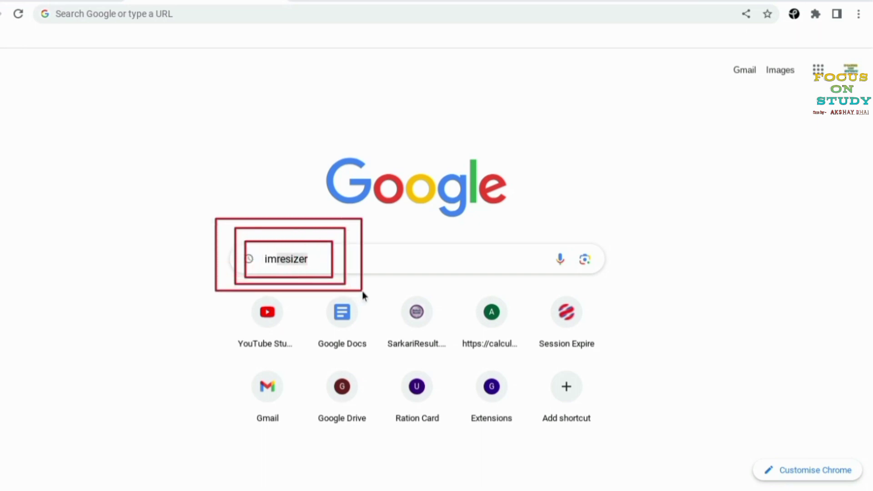
key(Escape)
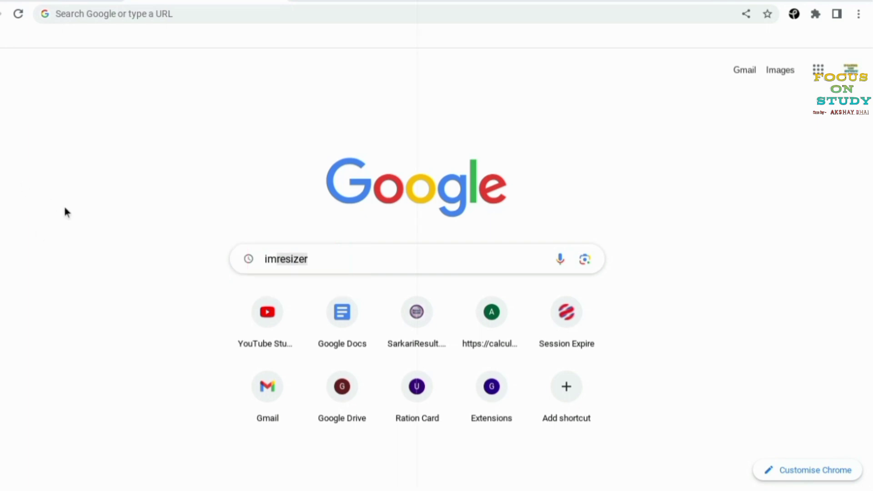
click(325, 255)
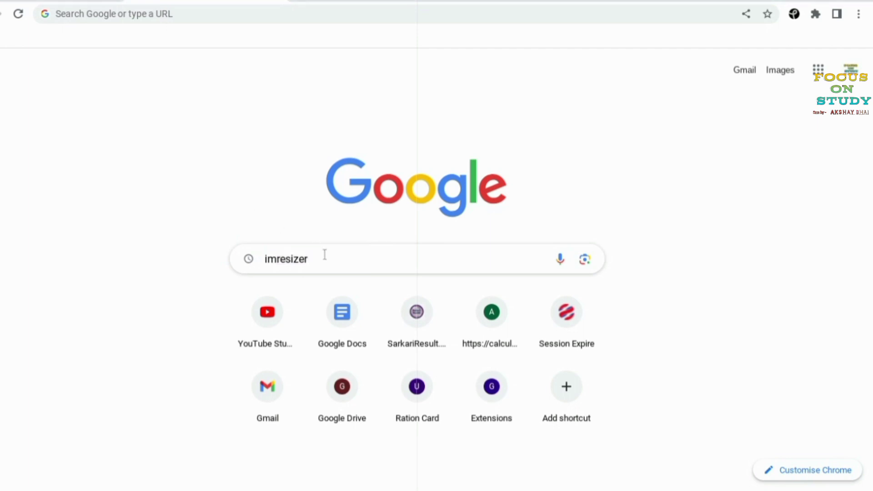
key(Return)
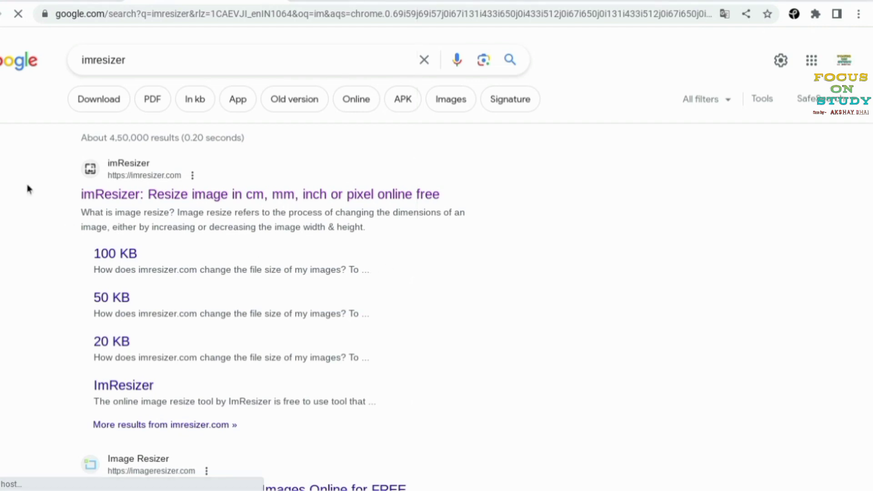
Step: Open the imResizer website from the main imresizer.com search result
mouse_move(72, 143)
mouse_down()
mouse_move(189, 214)
mouse_move(490, 234)
mouse_move(456, 226)
mouse_move(469, 226)
mouse_up()
drag(82, 155, 206, 184)
mouse_move(82, 182)
mouse_down()
mouse_move(243, 225)
mouse_move(468, 230)
mouse_up()
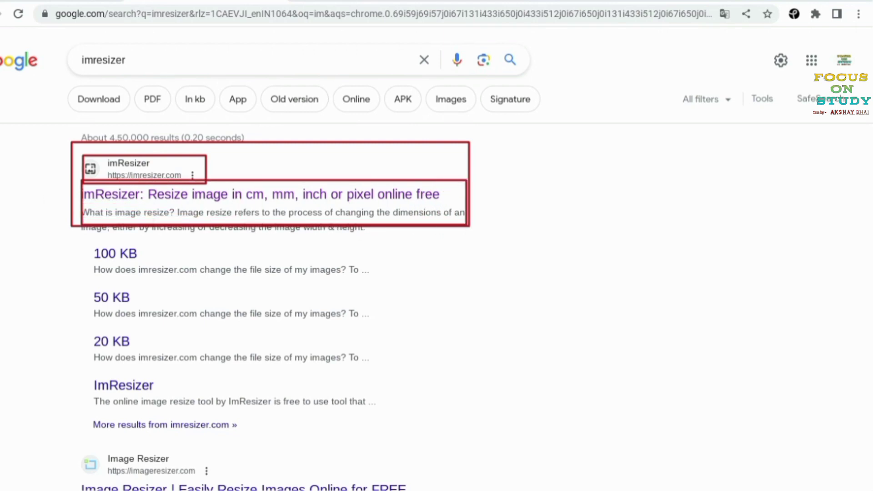
key(Escape)
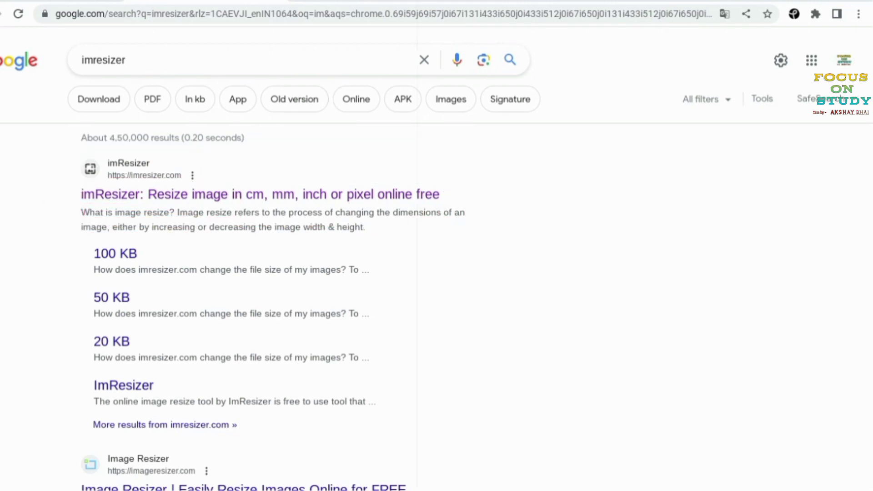
click(121, 198)
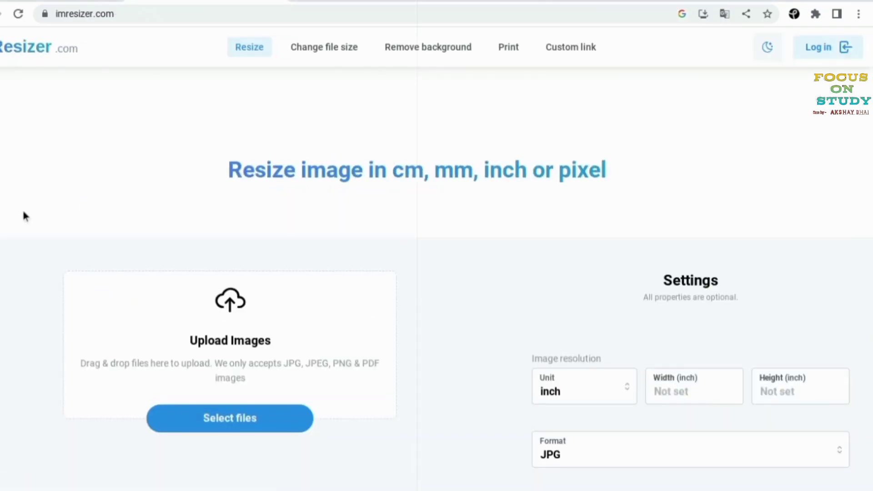
drag(70, 262, 406, 453)
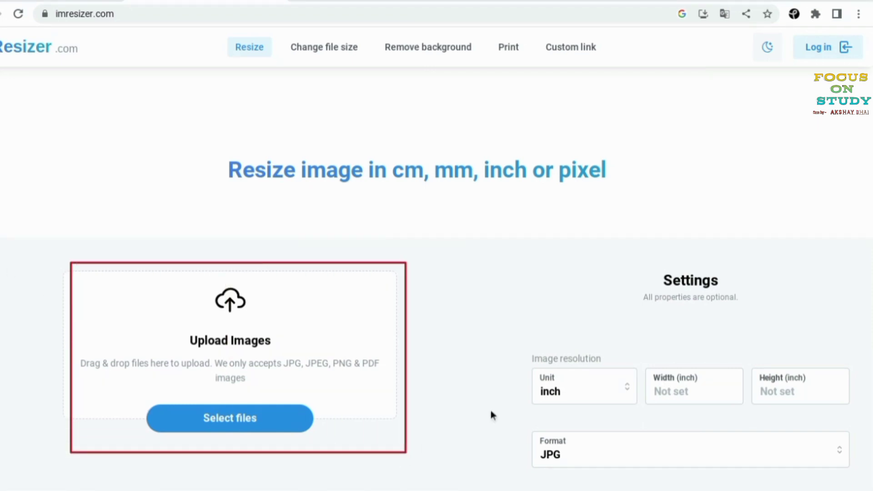
drag(513, 341, 867, 488)
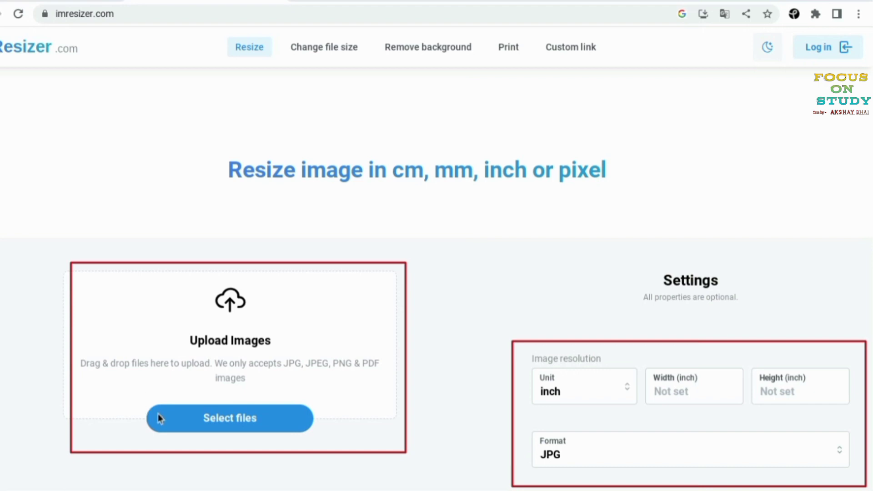
drag(147, 404, 320, 440)
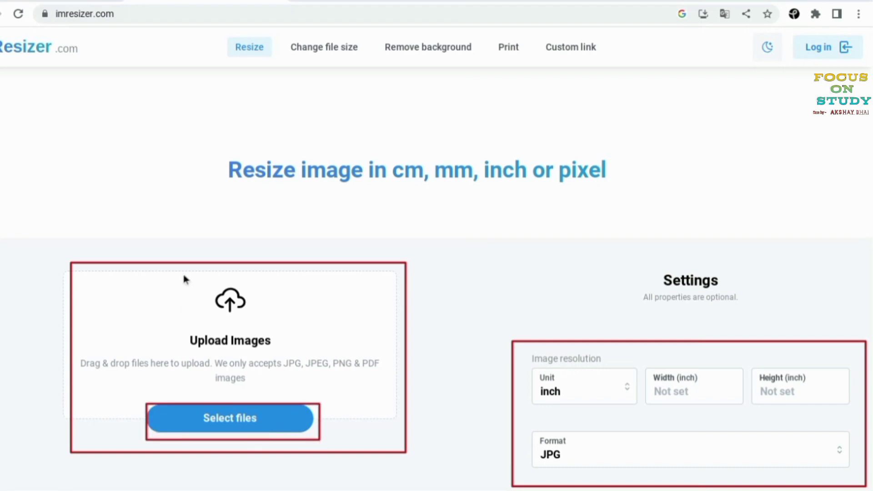
drag(183, 268, 283, 357)
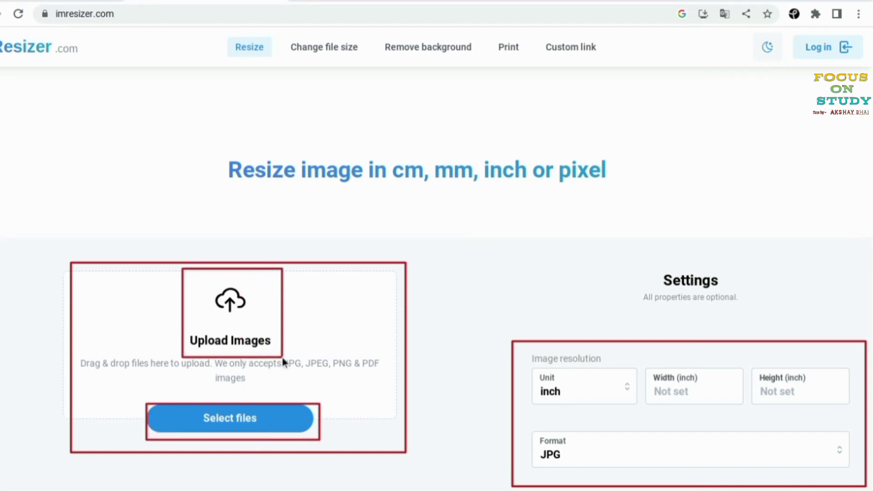
drag(194, 276, 276, 359)
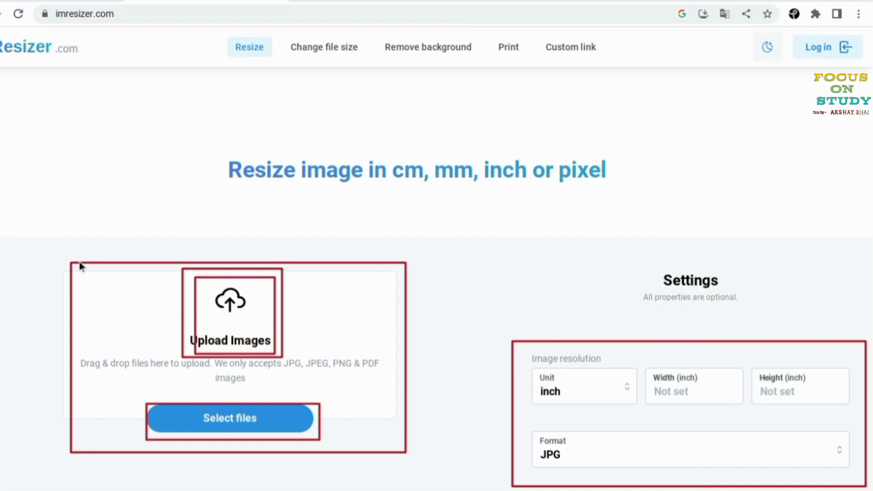
Step: Upload the image IMG-20230701-WA0000.jpg from the WhatsApp Images folder to the resize tool
click(227, 298)
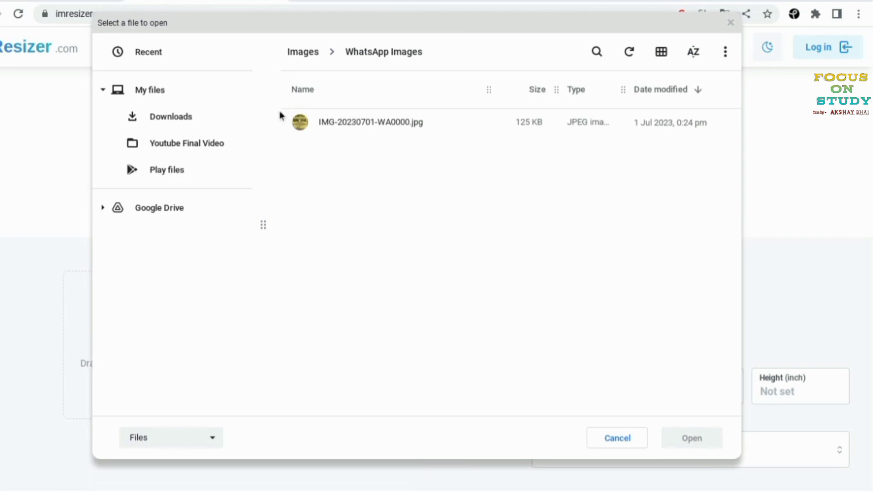
mouse_move(277, 102)
mouse_down()
mouse_move(618, 165)
mouse_move(723, 166)
mouse_move(738, 150)
mouse_up()
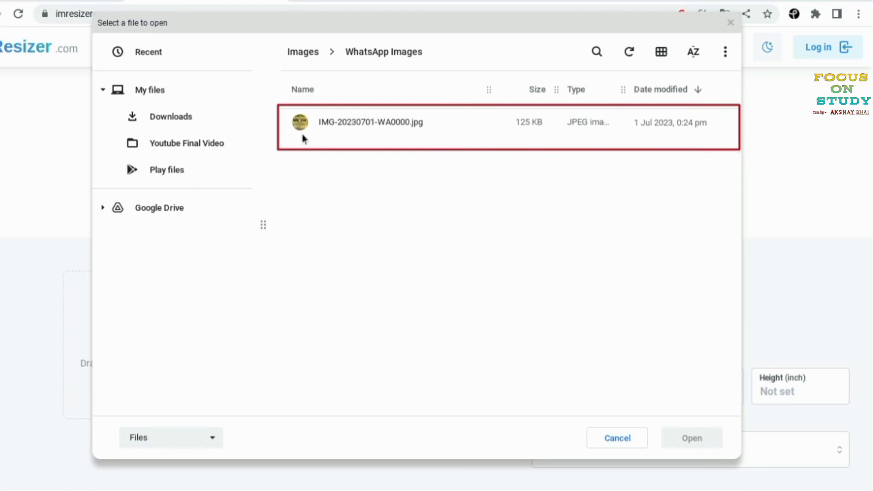
drag(506, 107, 548, 143)
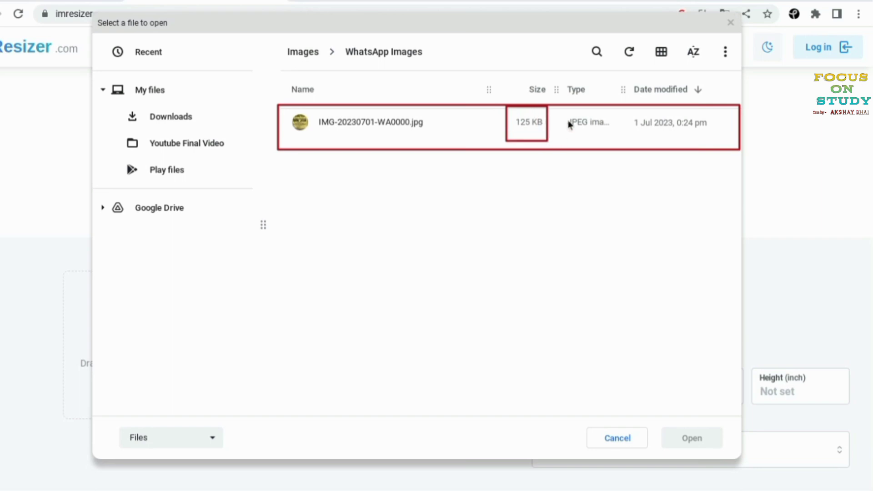
mouse_move(561, 107)
mouse_down()
mouse_move(599, 142)
mouse_move(729, 139)
mouse_up()
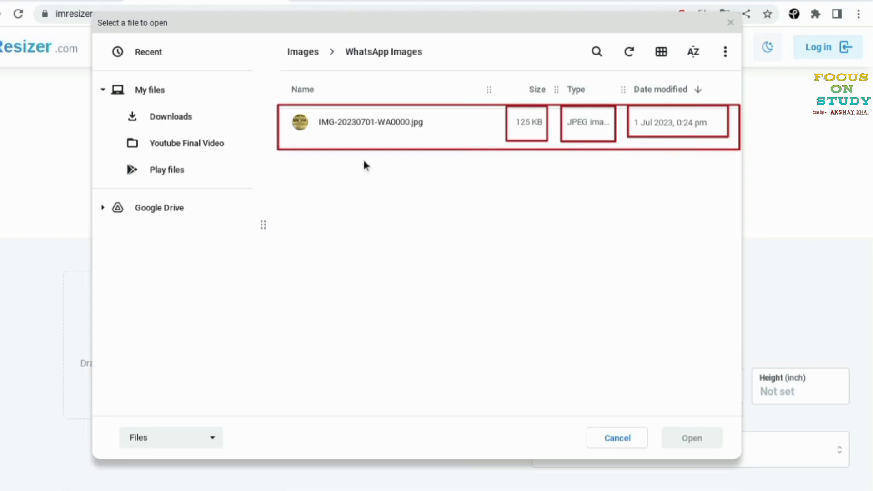
mouse_move(485, 89)
mouse_down()
mouse_move(516, 146)
mouse_move(555, 160)
mouse_up()
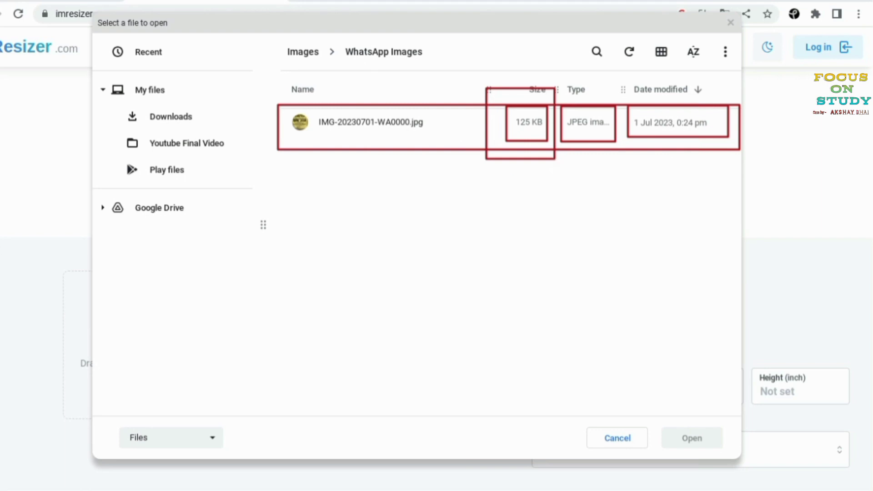
key(Escape)
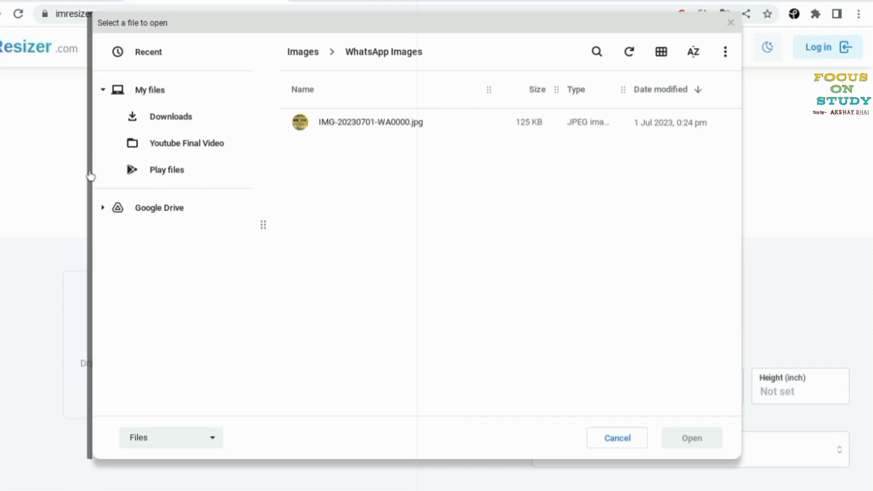
click(353, 126)
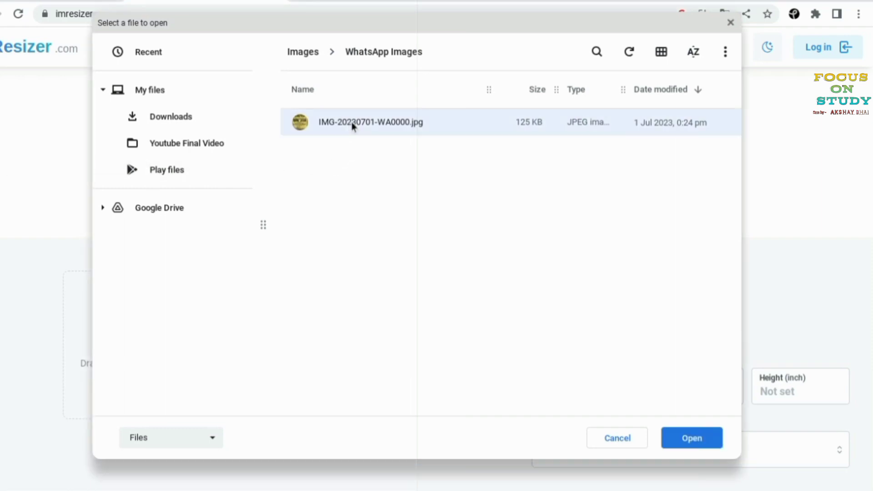
click(693, 446)
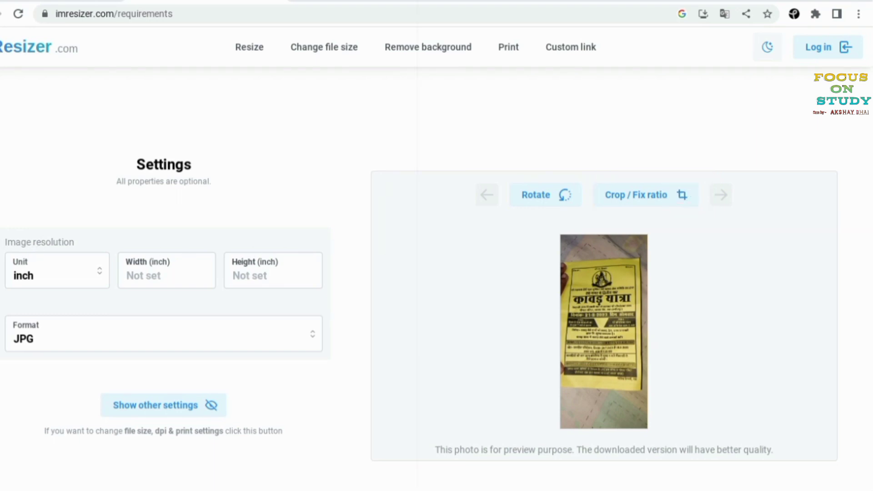
Step: Crop the uploaded photo to the edges of the yellow poster, removing the background above and below it, and apply the crop
click(681, 195)
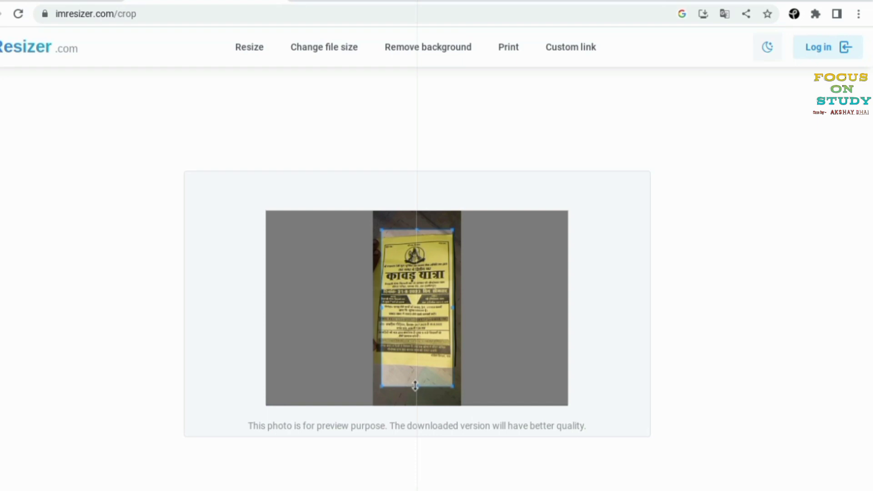
drag(416, 386, 422, 365)
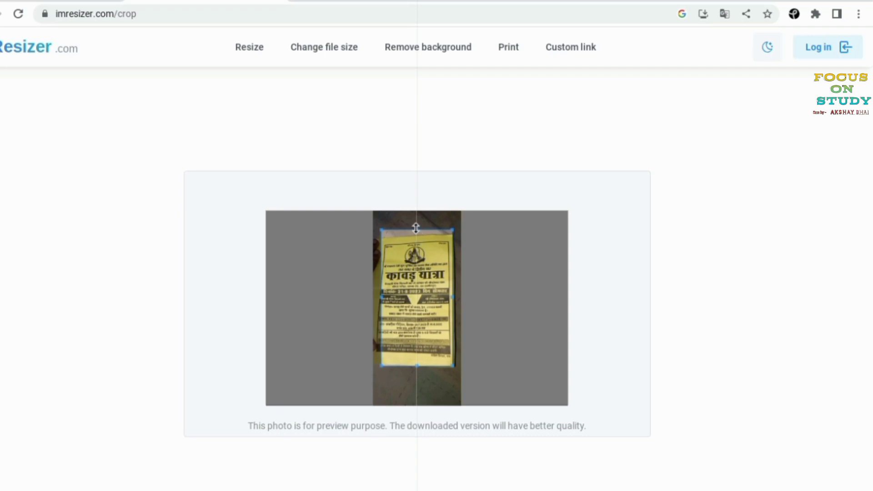
drag(415, 229, 417, 232)
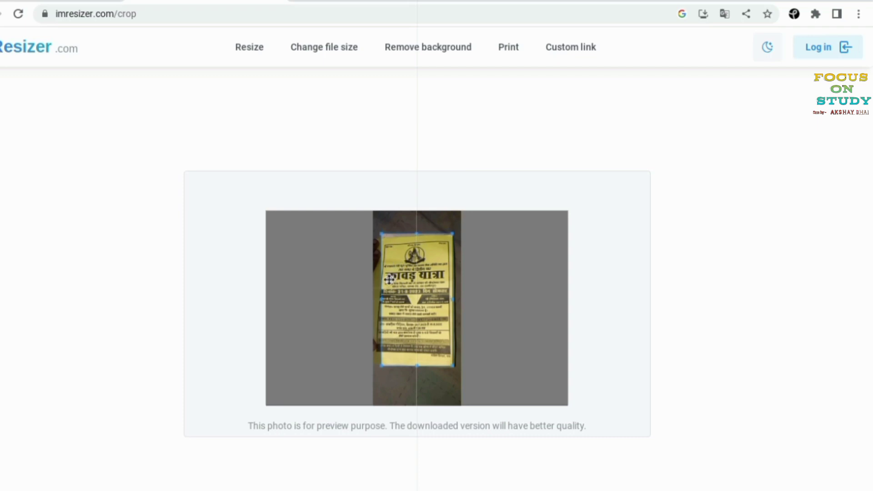
drag(383, 299, 375, 300)
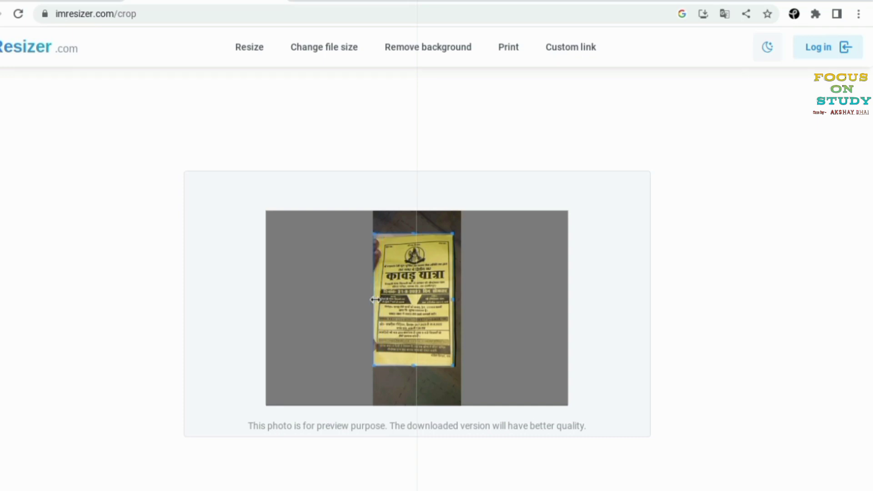
drag(375, 299, 377, 299)
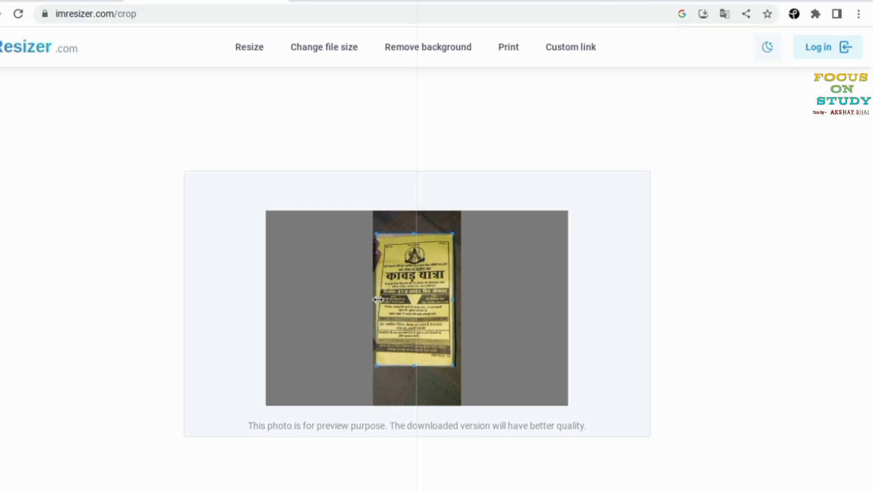
scroll(378, 299, down, 3)
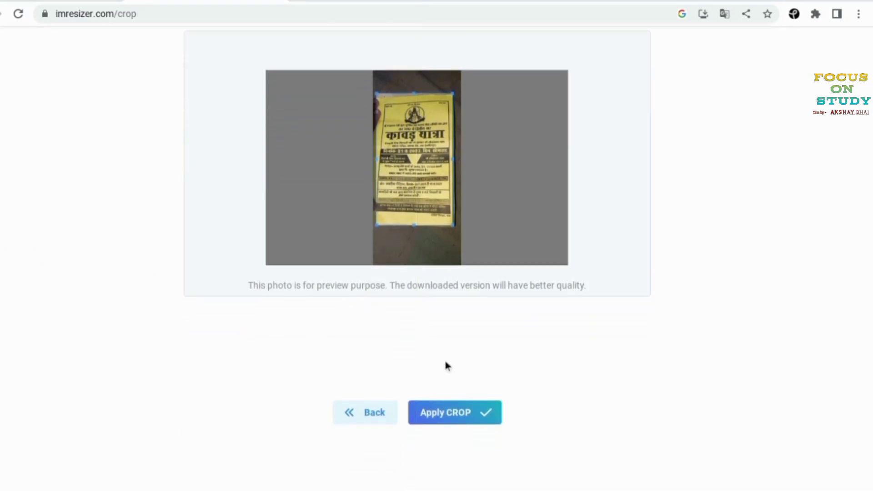
mouse_move(393, 383)
mouse_down()
mouse_move(443, 434)
mouse_move(517, 459)
mouse_up()
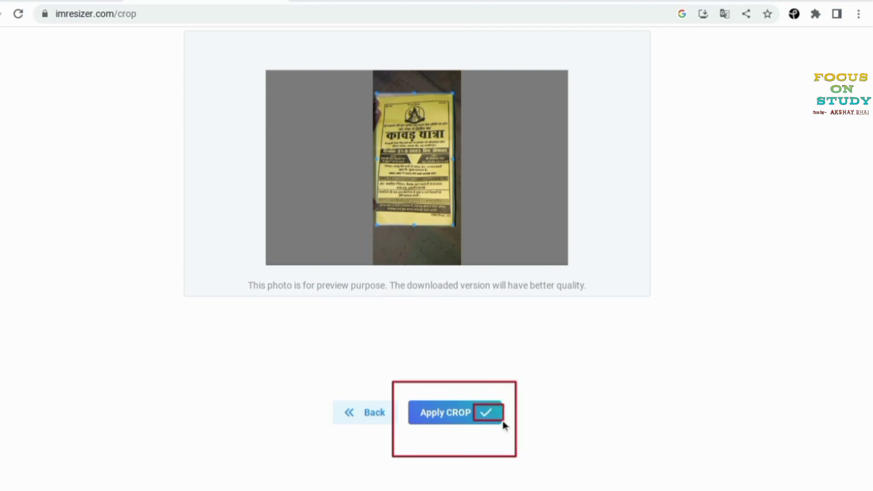
drag(395, 394, 510, 436)
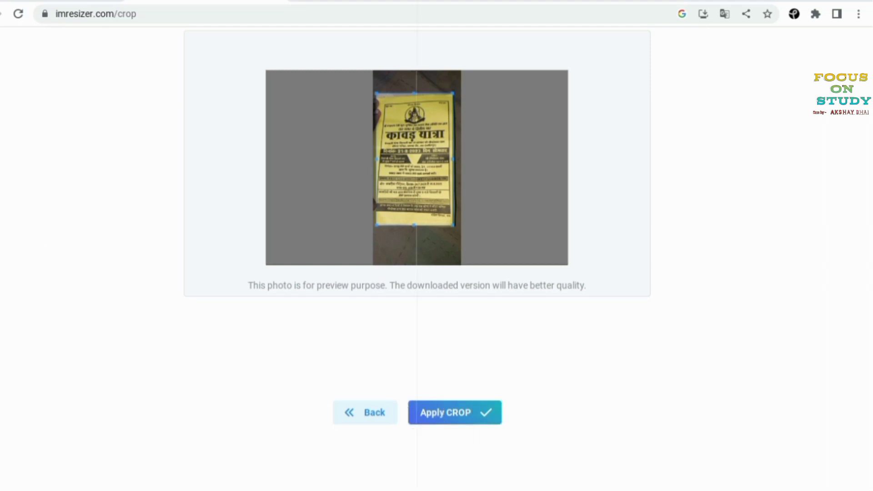
click(432, 415)
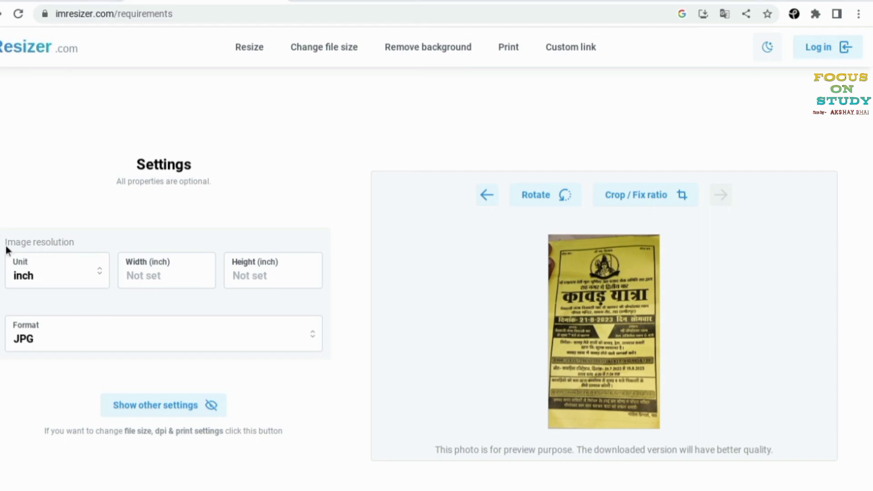
mouse_move(5, 245)
mouse_down()
mouse_move(121, 356)
mouse_move(332, 372)
mouse_up()
drag(4, 250, 107, 296)
mouse_move(120, 250)
mouse_down()
mouse_move(191, 292)
mouse_move(219, 292)
mouse_up()
mouse_move(227, 252)
mouse_down()
mouse_move(238, 267)
mouse_move(328, 288)
mouse_up()
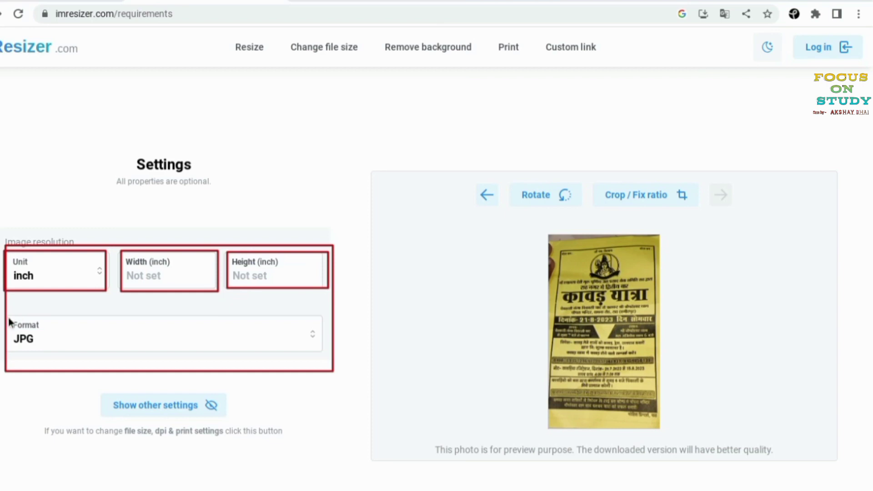
mouse_move(11, 317)
mouse_down()
mouse_move(150, 351)
mouse_move(270, 358)
mouse_up()
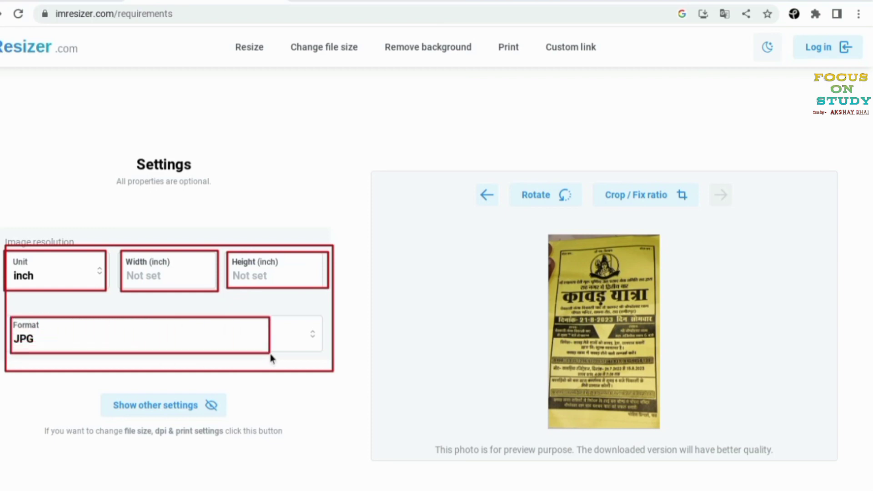
key(Escape)
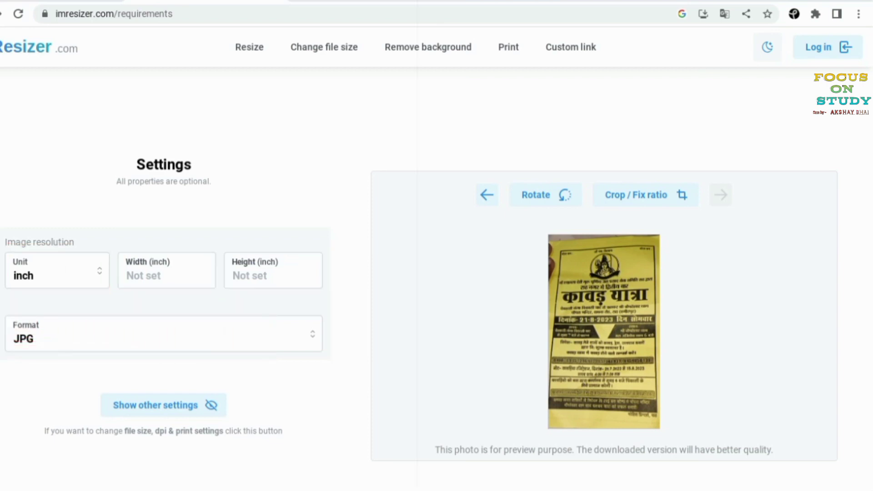
Step: Set the image resolution unit to cm, with a width of 3.5 and a height of 4.5
click(55, 285)
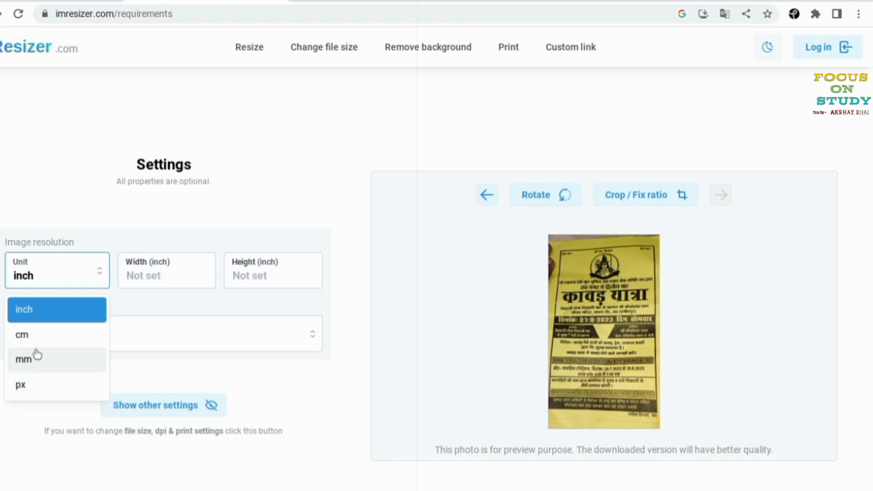
key(Escape)
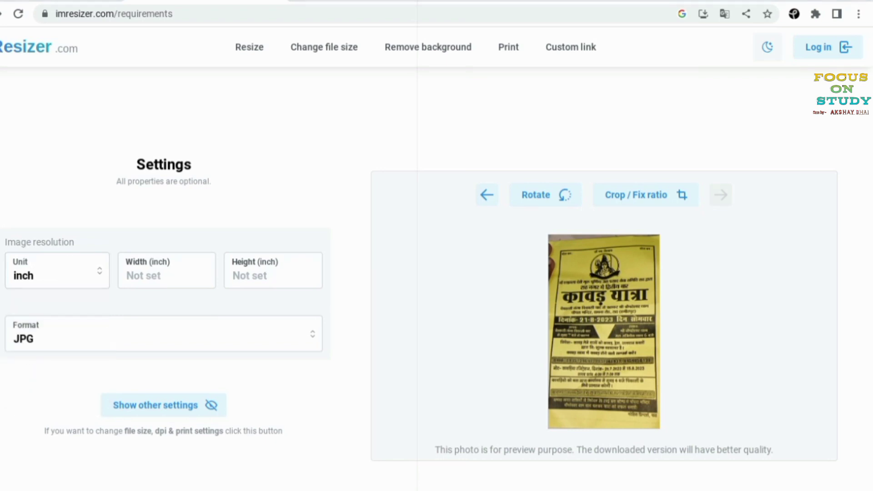
click(54, 283)
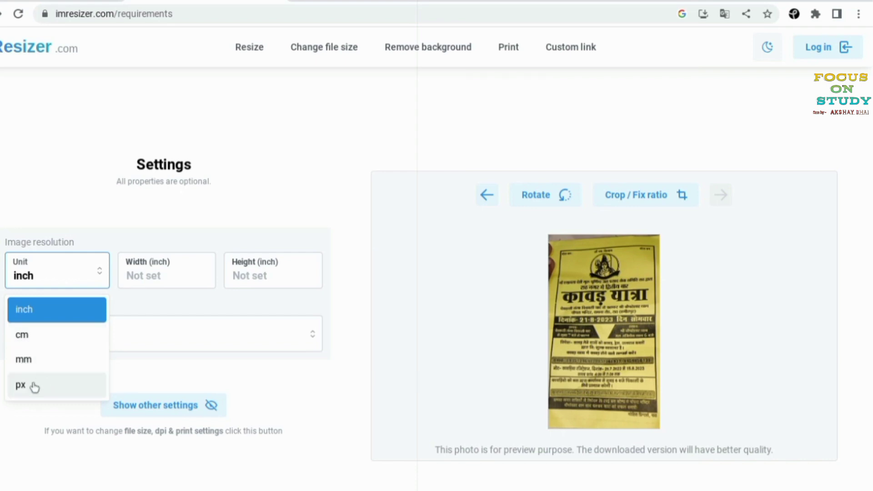
click(40, 335)
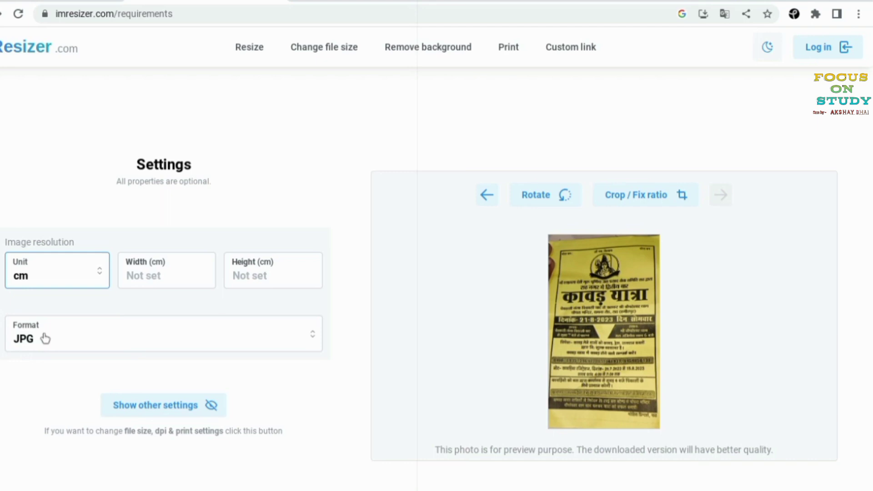
click(151, 280)
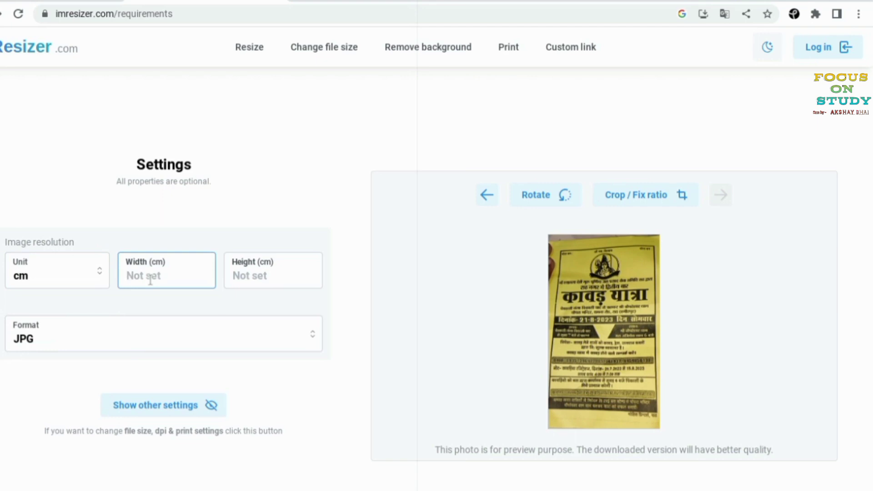
text(3.5)
click(251, 281)
text(4)
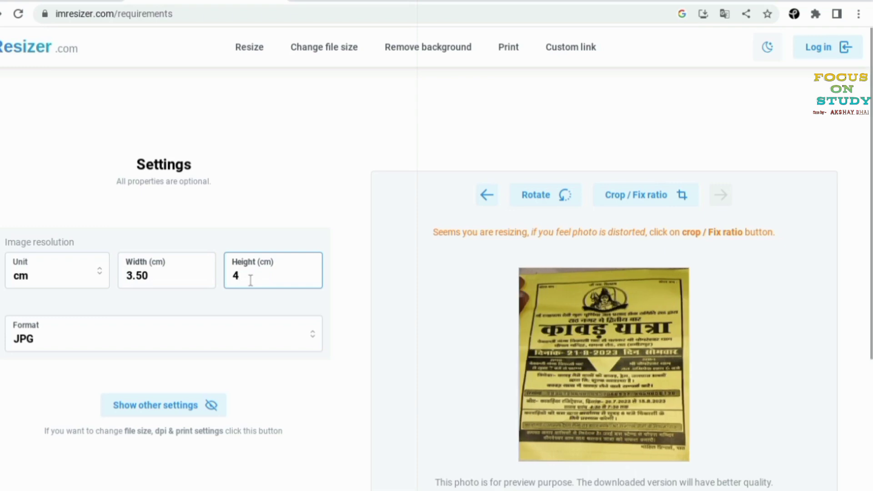
text(.)
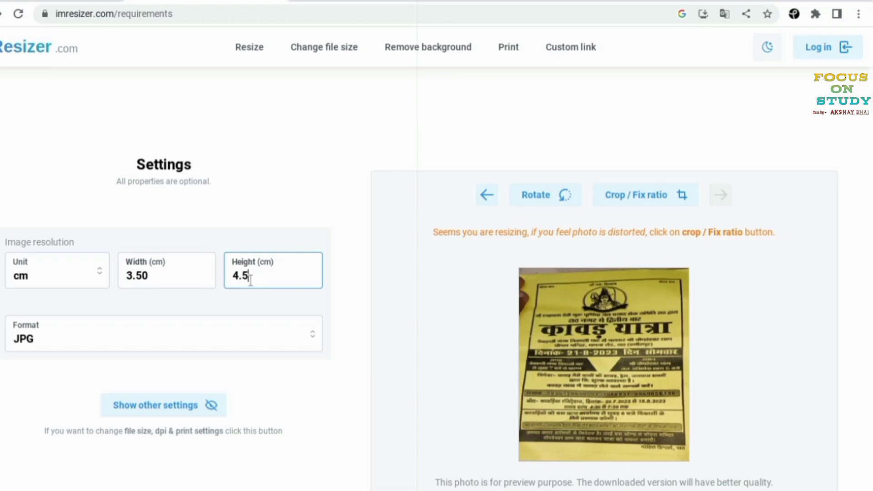
text(5)
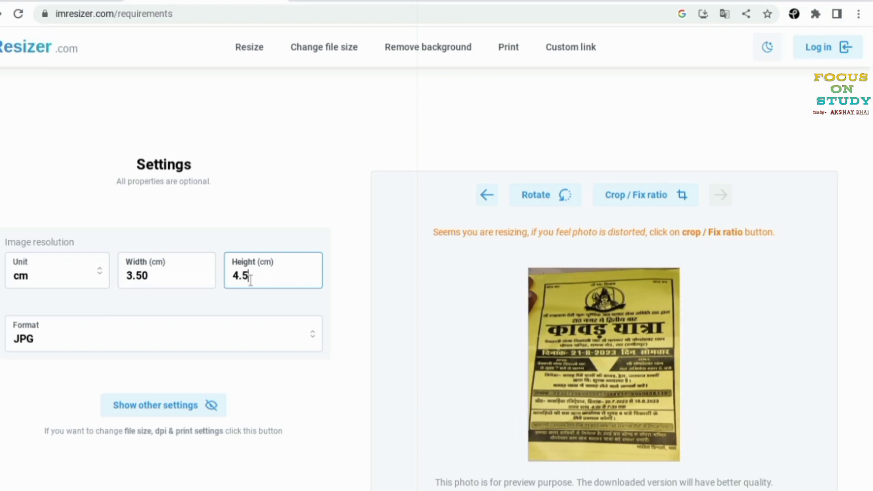
Step: Choose JPG as the output format for the resized photo
click(246, 339)
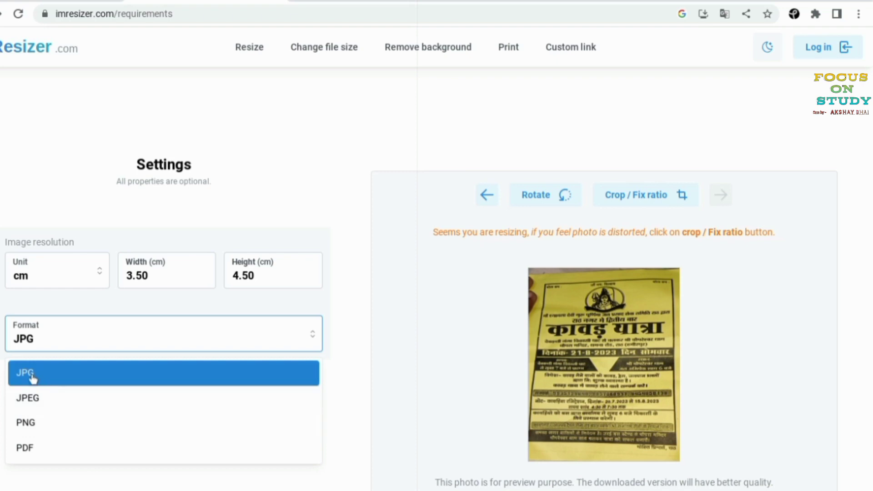
click(82, 378)
scroll(132, 346, down, 2)
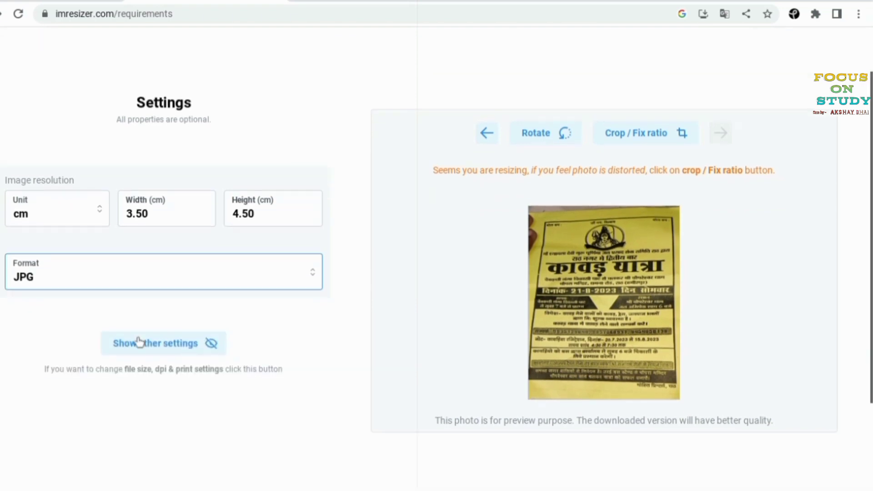
click(39, 280)
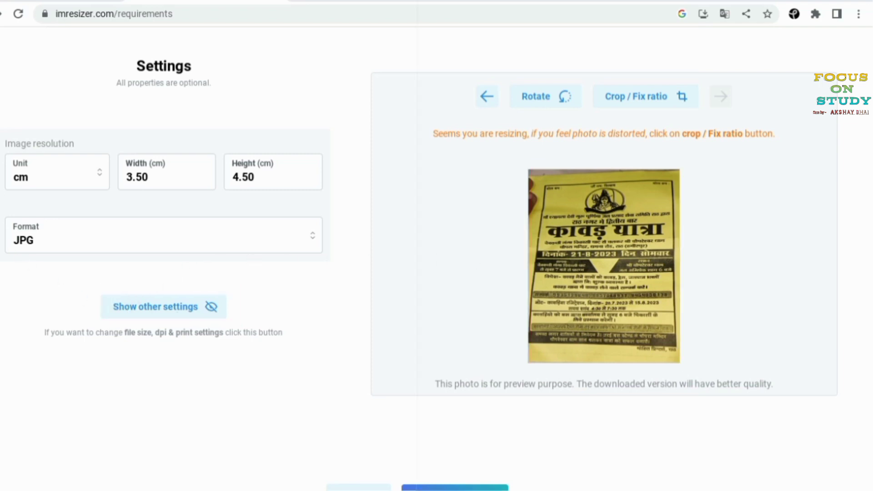
Step: Reveal the other optional settings and set the maximum file size to 50 KB
click(177, 306)
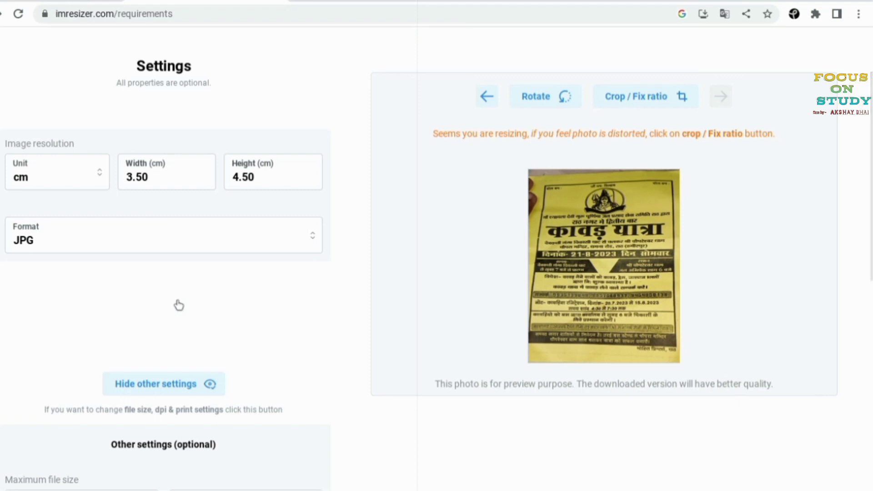
scroll(178, 305, down, 2)
scroll(178, 305, down, 4)
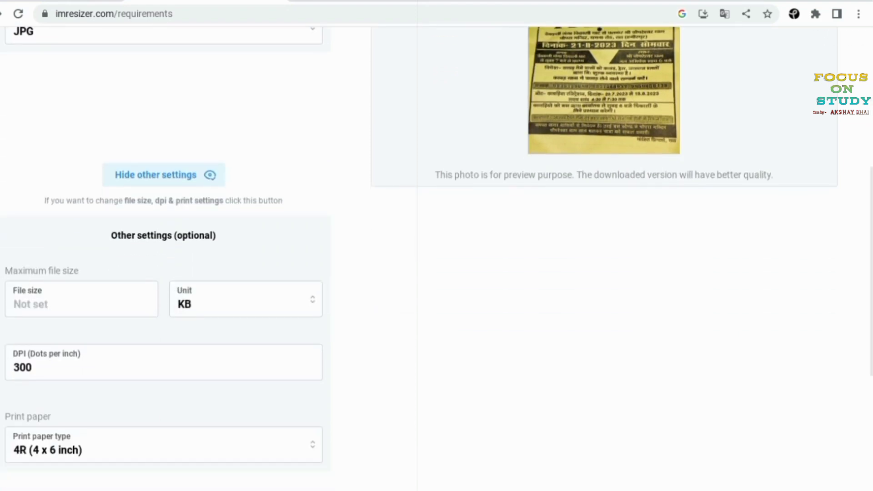
mouse_move(4, 283)
mouse_down()
mouse_move(193, 343)
mouse_move(332, 335)
mouse_move(324, 326)
mouse_up()
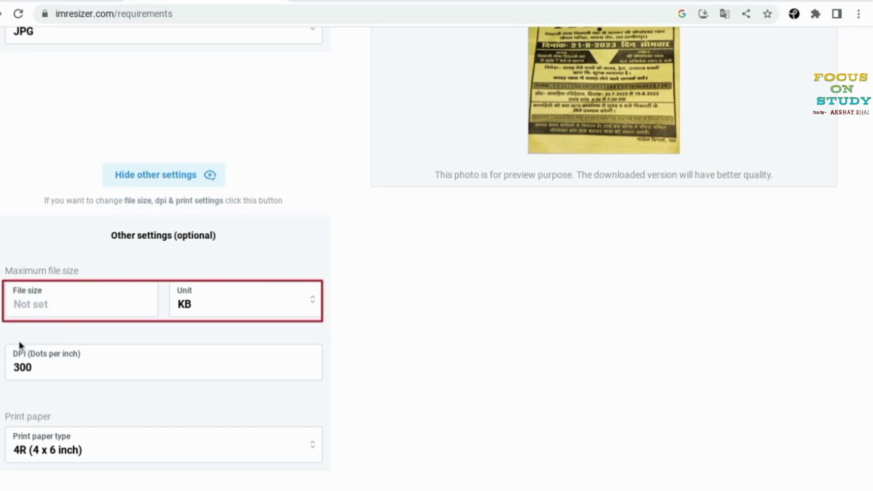
mouse_move(4, 346)
mouse_down()
mouse_move(18, 360)
mouse_move(236, 387)
mouse_move(326, 385)
mouse_up()
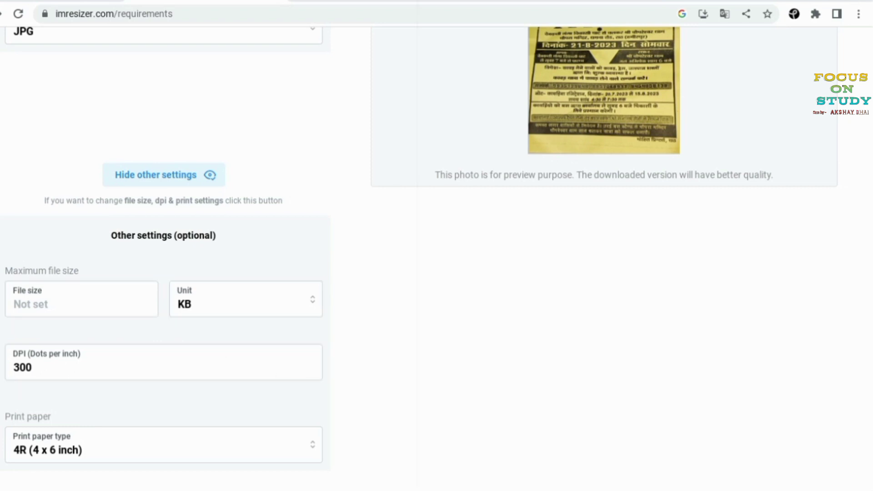
click(31, 304)
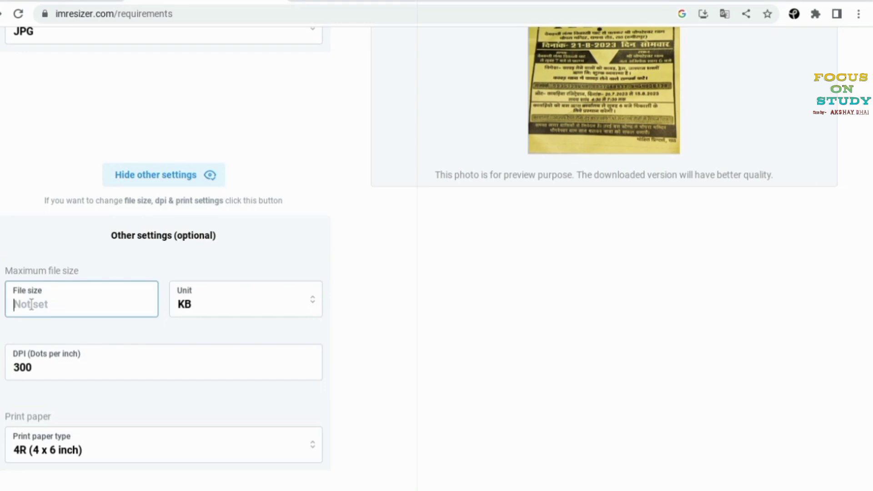
text(5)
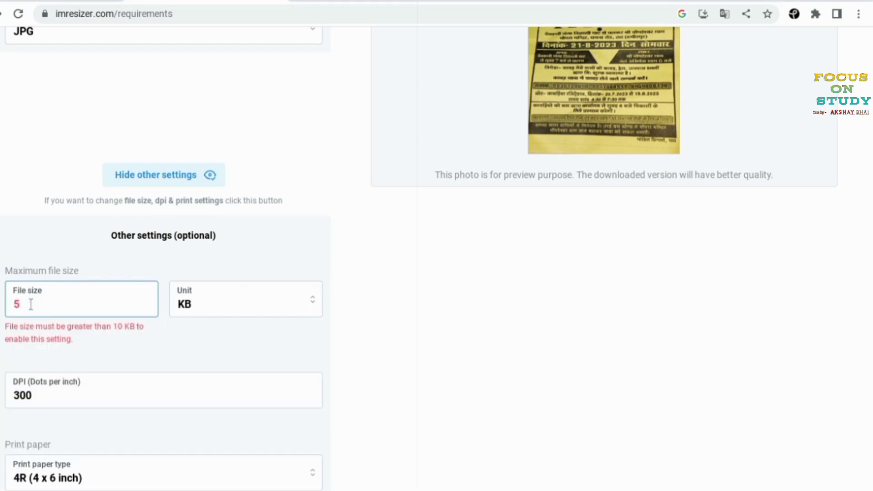
text(0)
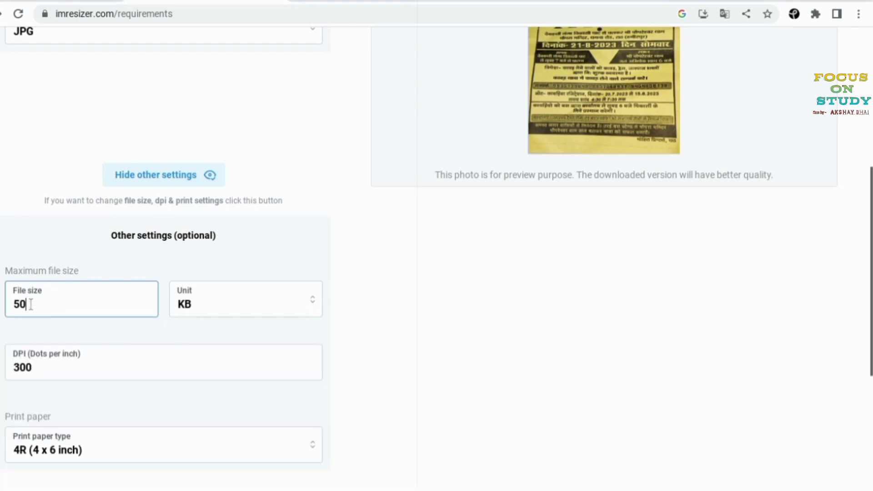
click(230, 313)
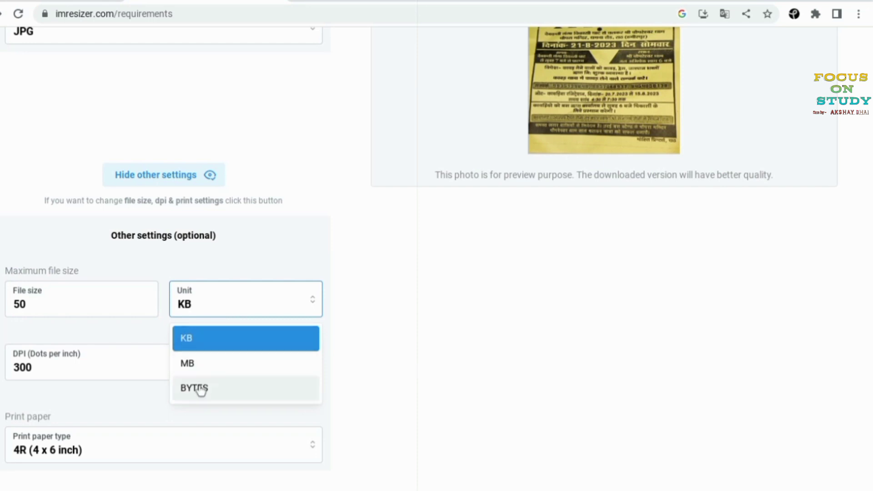
click(208, 345)
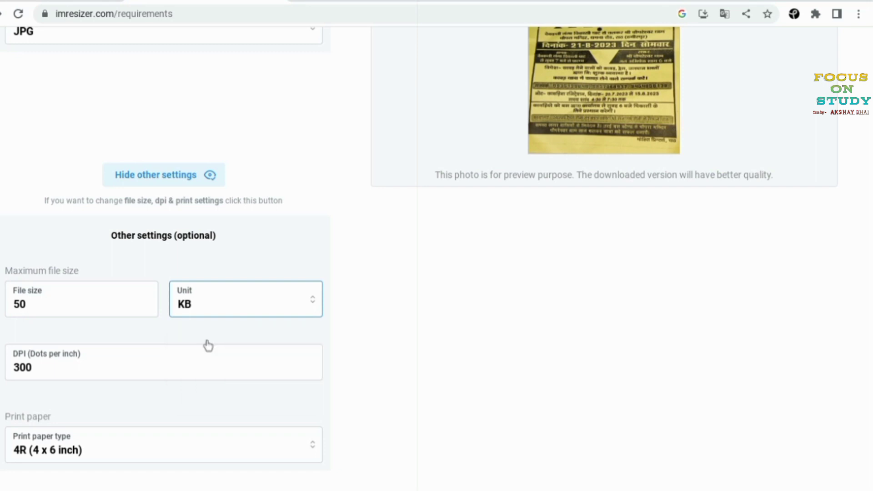
Step: Change the DPI of the output image to 200
click(49, 365)
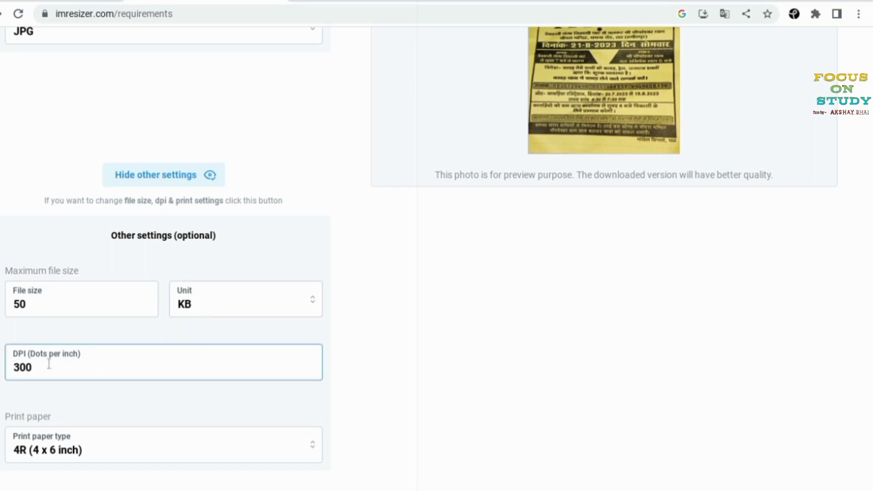
key(BackSpace)
key(BackSpace)
key(BackSpace)
text(200)
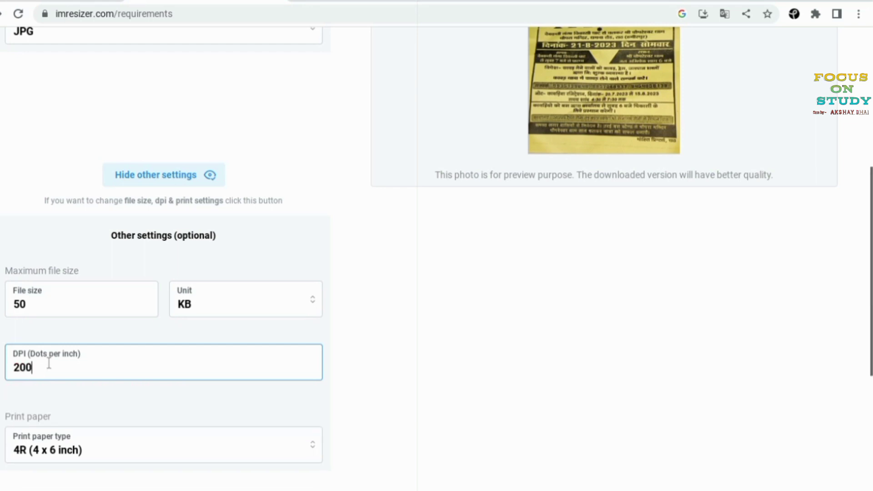
Step: Set the DPI of the output image to 300
key(BackSpace)
key(BackSpace)
key(BackSpace)
text(300)
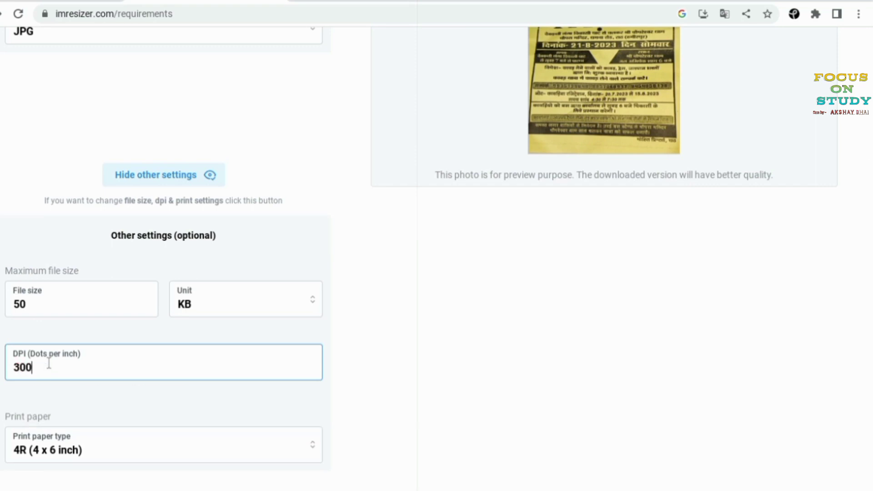
Step: Set the print paper type to A4 (8.27 x 11.69 inch)
scroll(48, 363, down, 2)
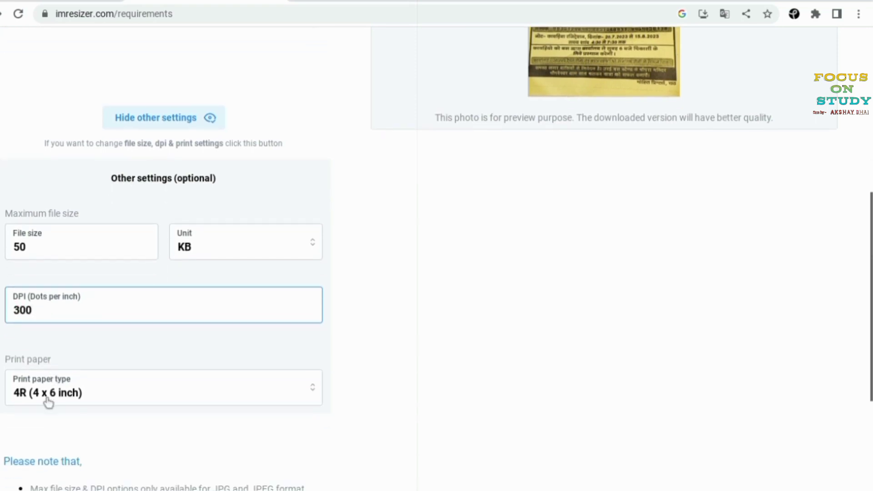
click(108, 400)
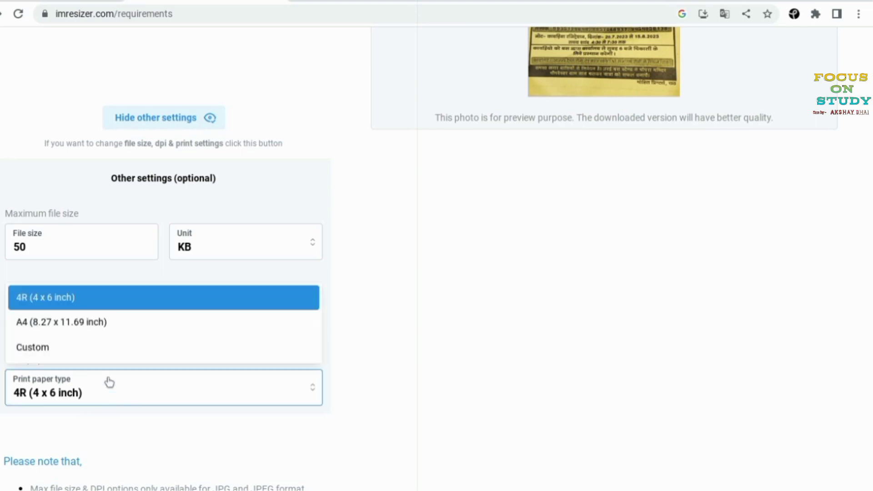
click(84, 324)
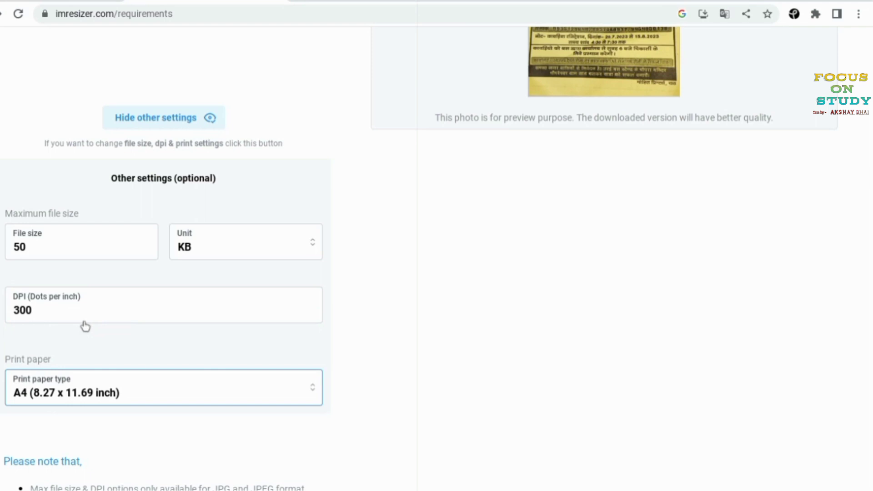
Step: Proceed to the download page to download the resized photo with the chosen settings
scroll(85, 326, down, 4)
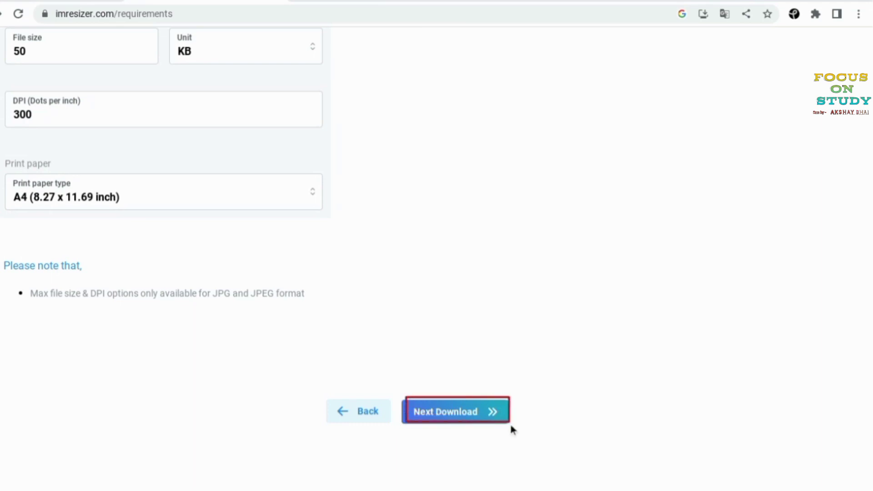
mouse_move(394, 390)
mouse_down()
mouse_move(439, 428)
mouse_move(519, 438)
mouse_up()
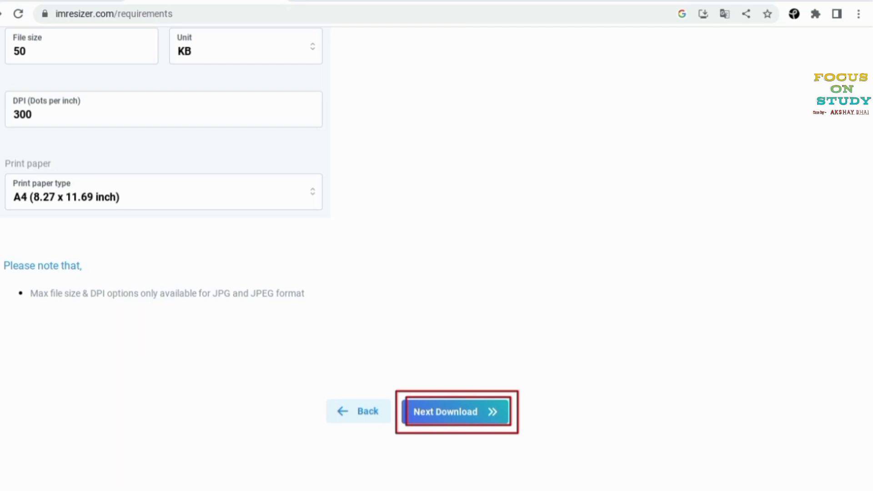
click(438, 417)
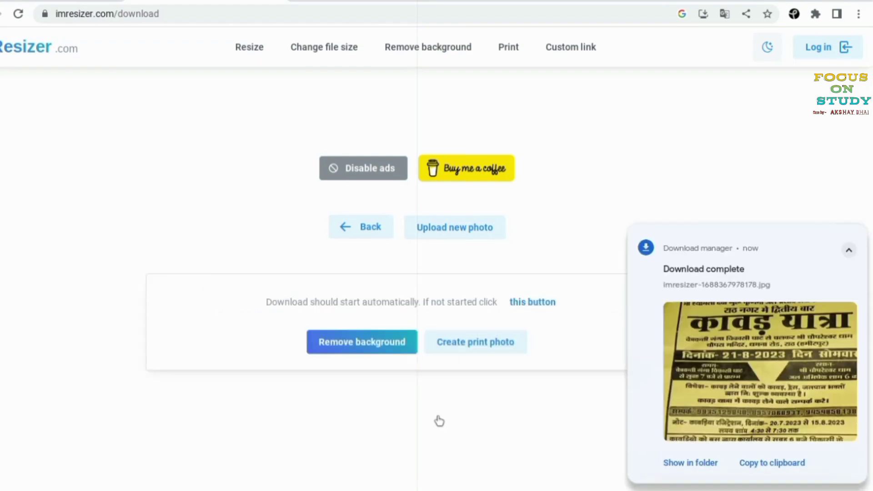
Step: Open the downloaded image from the download notification and display its file information to check its size and dimensions
click(774, 381)
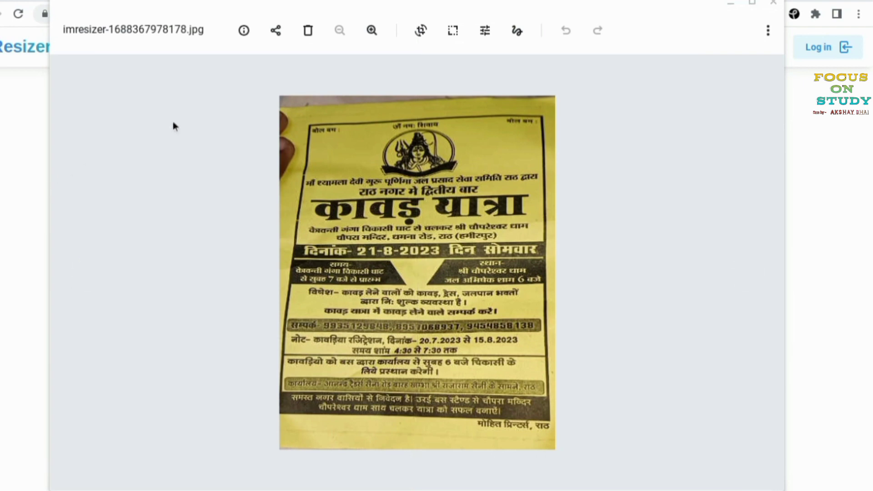
drag(276, 99, 560, 460)
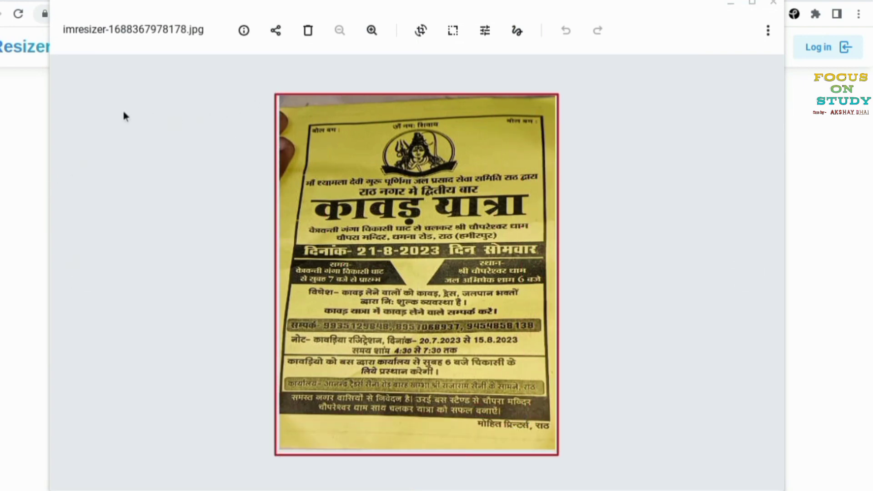
drag(223, 15, 253, 42)
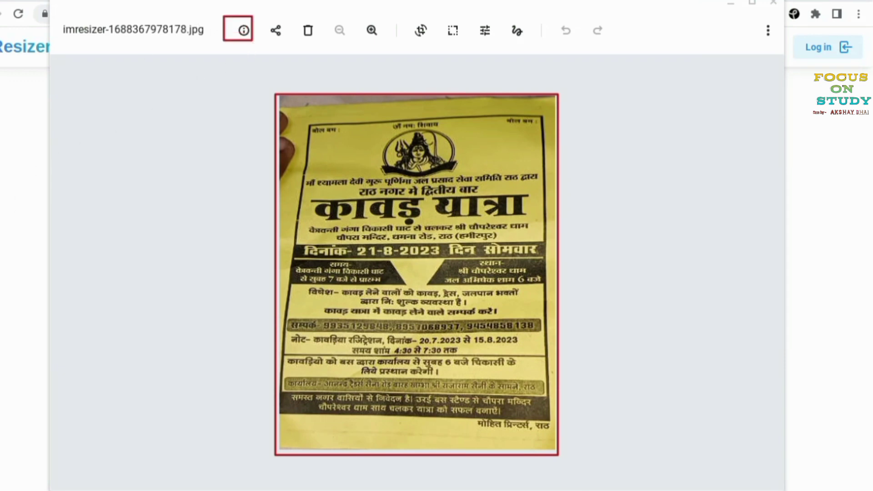
click(243, 32)
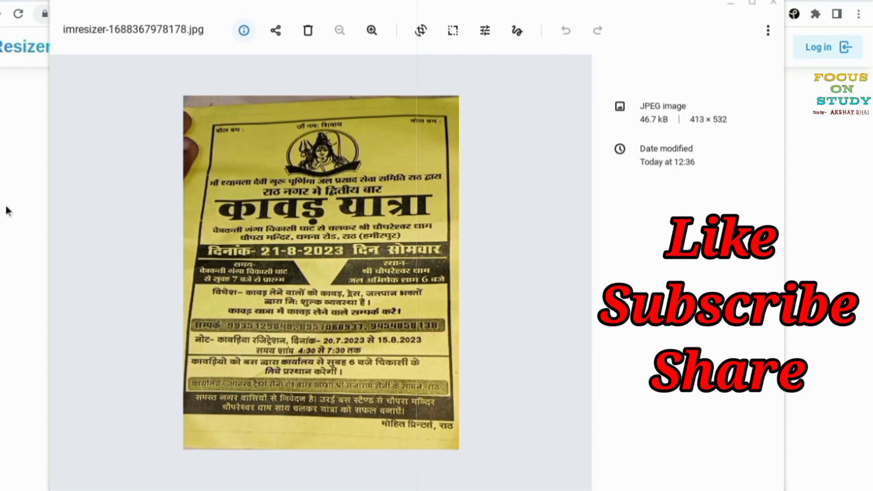
mouse_move(437, 489)
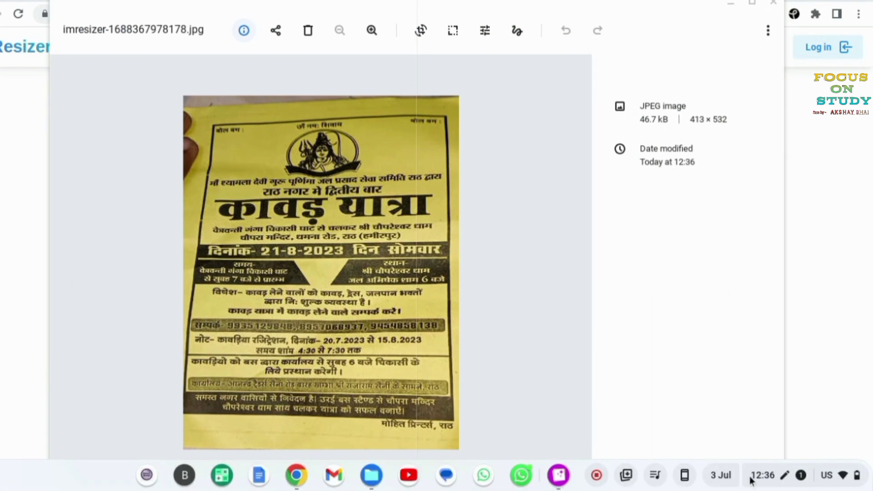